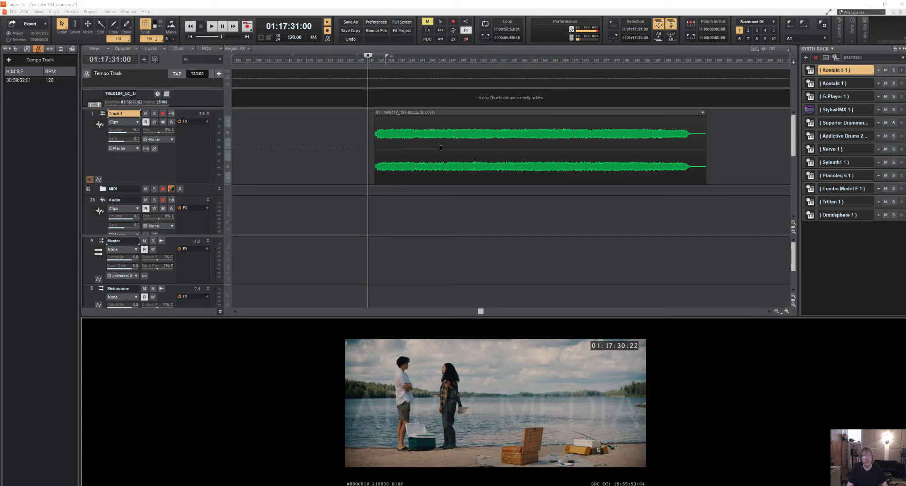
Zoom out until the whole FIDDLE STIX clip on Track 1 is visible and select it
{"action": "left_click", "coordinate": [378, 193]}
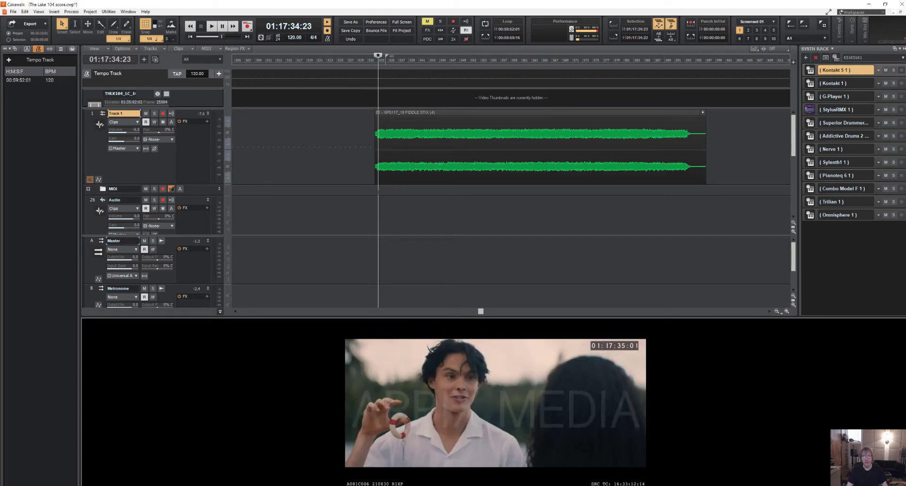
{"action": "left_click", "coordinate": [777, 312]}
{"action": "left_click", "coordinate": [777, 311]}
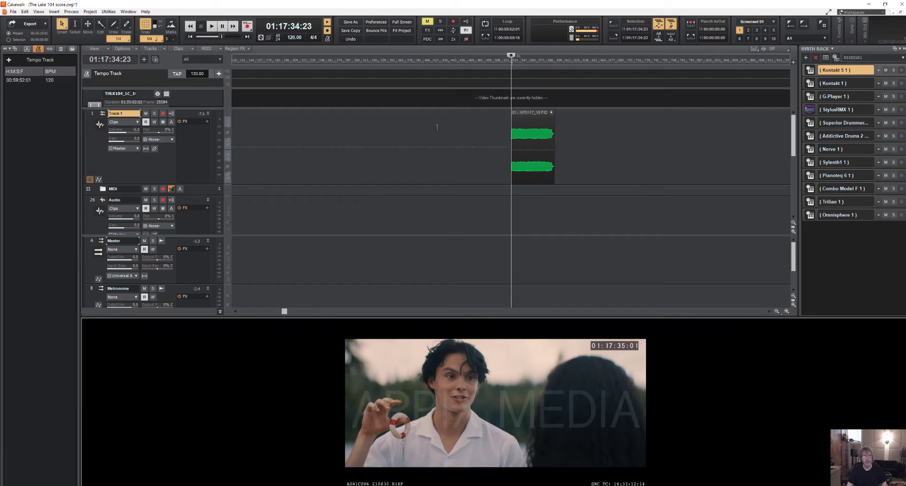
{"action": "left_click", "coordinate": [777, 312]}
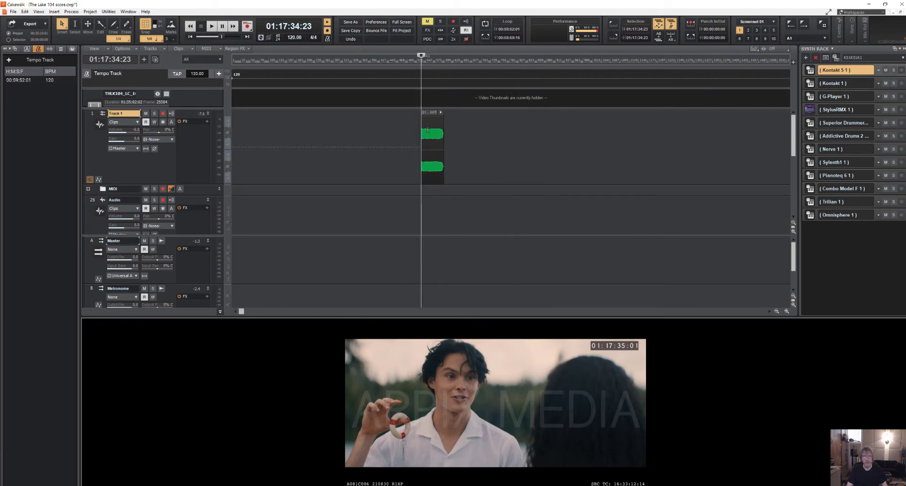
{"action": "left_click", "coordinate": [428, 131]}
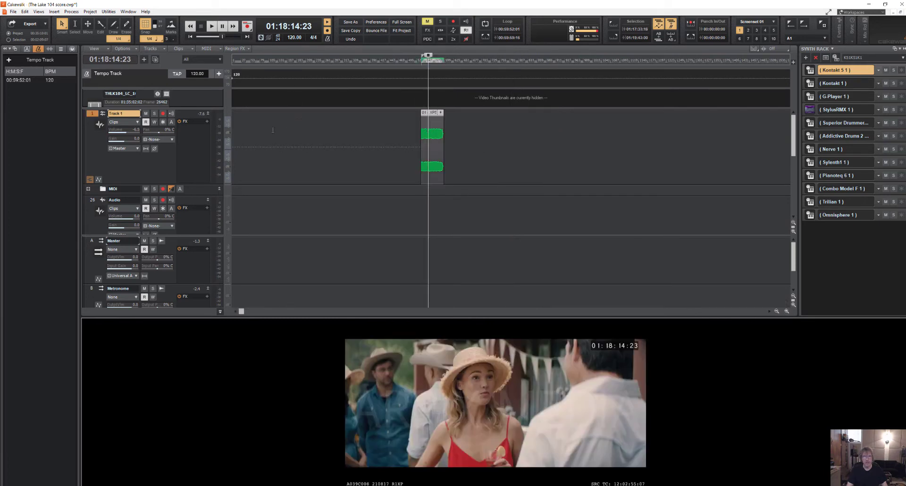
Audition the fiddle clip, then drag its start much earlier to slip-extend it
{"action": "key", "text": "space"}
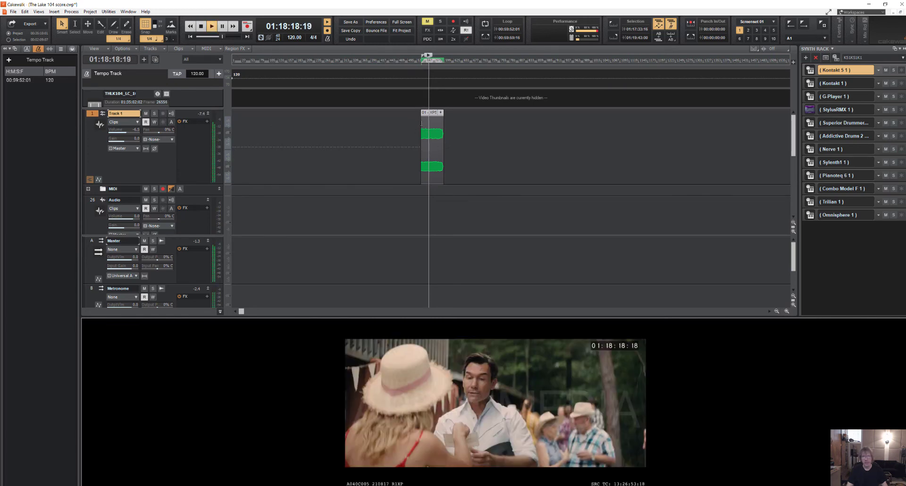
{"action": "key", "text": "space"}
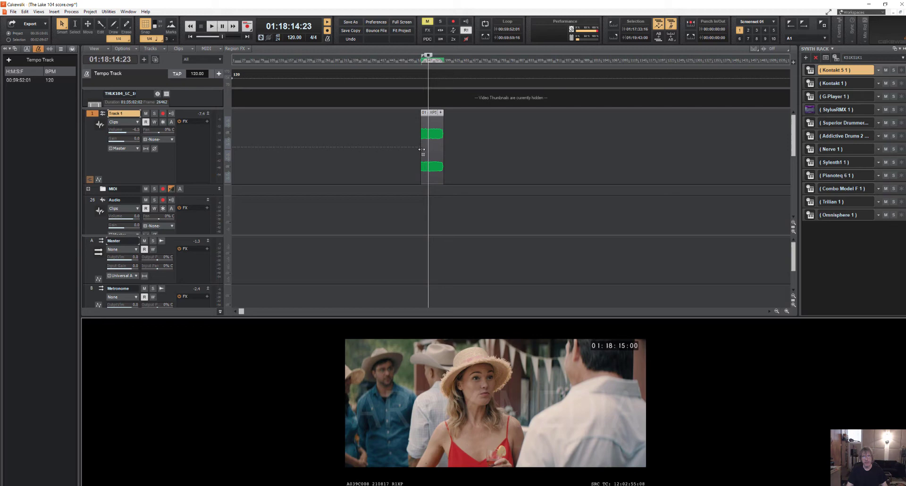
{"action": "left_click_drag", "start_coordinate": [422, 149], "coordinate": [263, 119]}
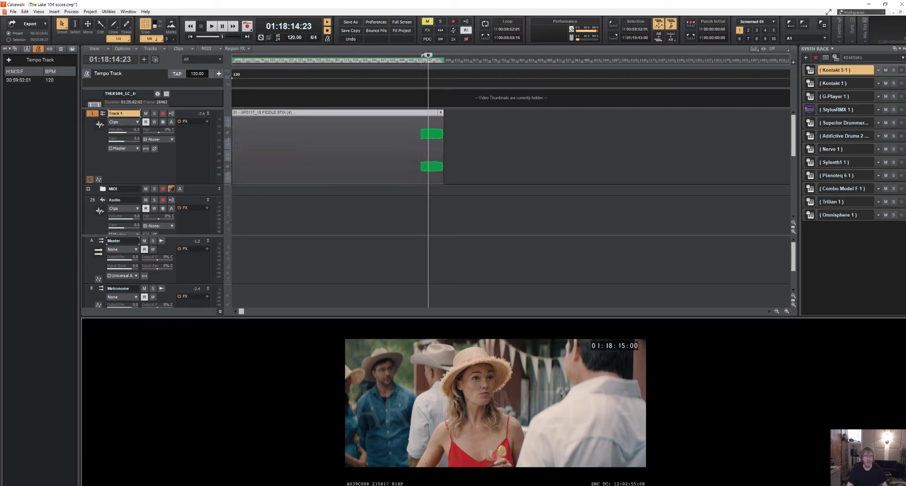
{"action": "left_click", "coordinate": [424, 137]}
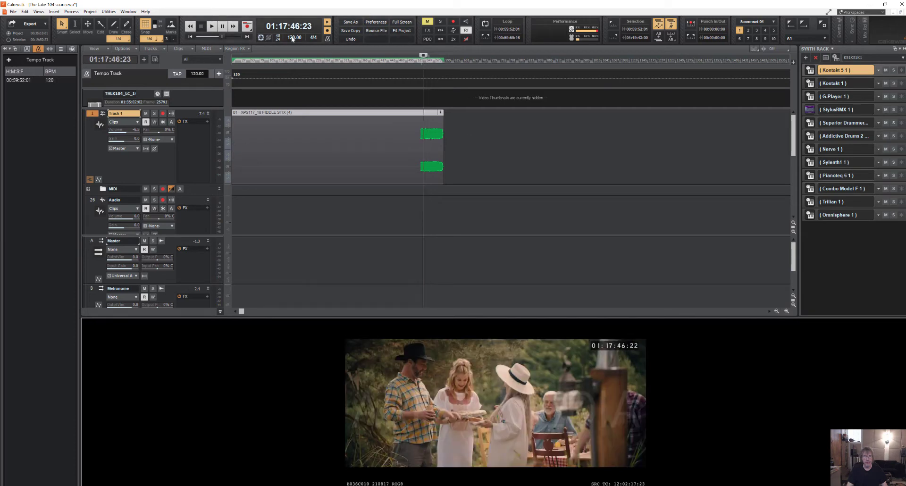
Set the project tempo to 126 BPM
{"action": "left_click", "coordinate": [293, 37]}
{"action": "type", "text": "1"}
{"action": "type", "text": "6"}
{"action": "key", "text": "Return"}
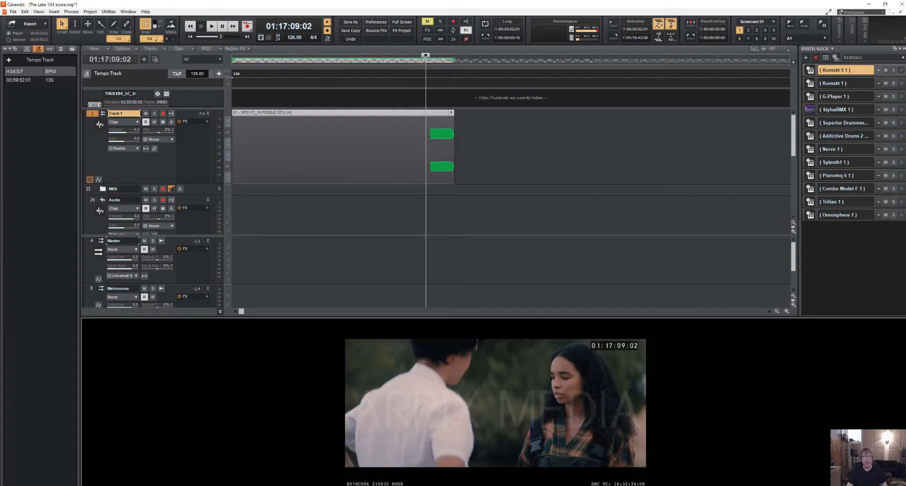
Zoom in on the fiddle clip's start and play its opening from there
{"action": "left_click", "coordinate": [430, 136]}
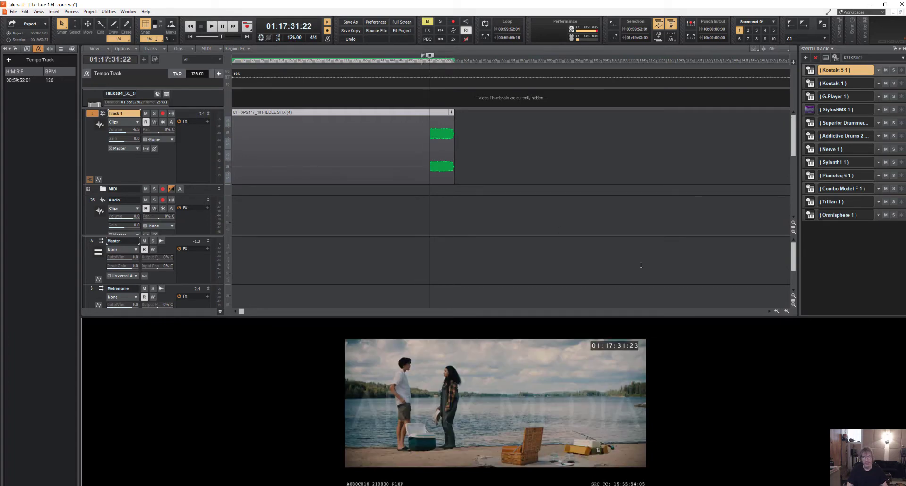
{"action": "left_click", "coordinate": [782, 312]}
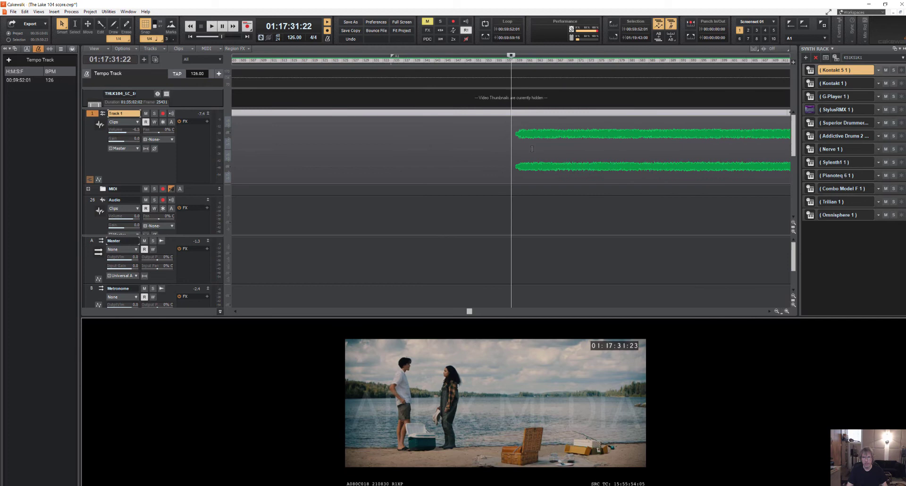
{"action": "left_click", "coordinate": [514, 143]}
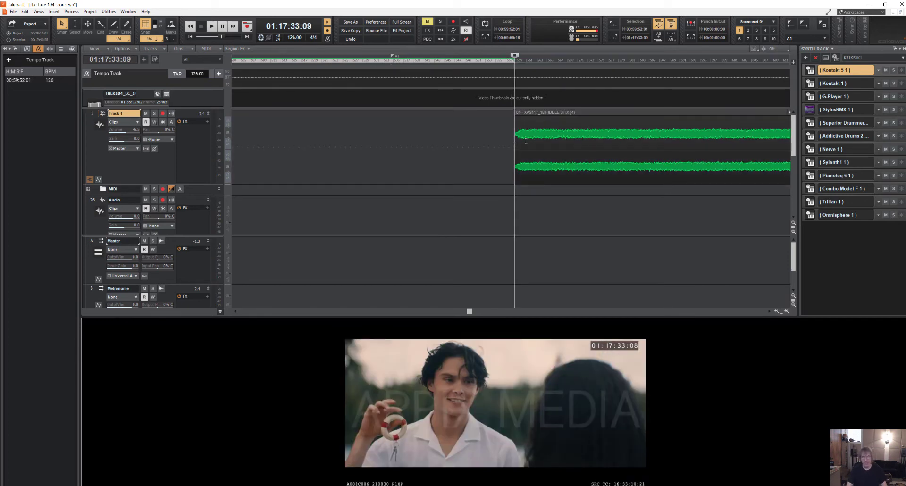
{"action": "left_click", "coordinate": [782, 312]}
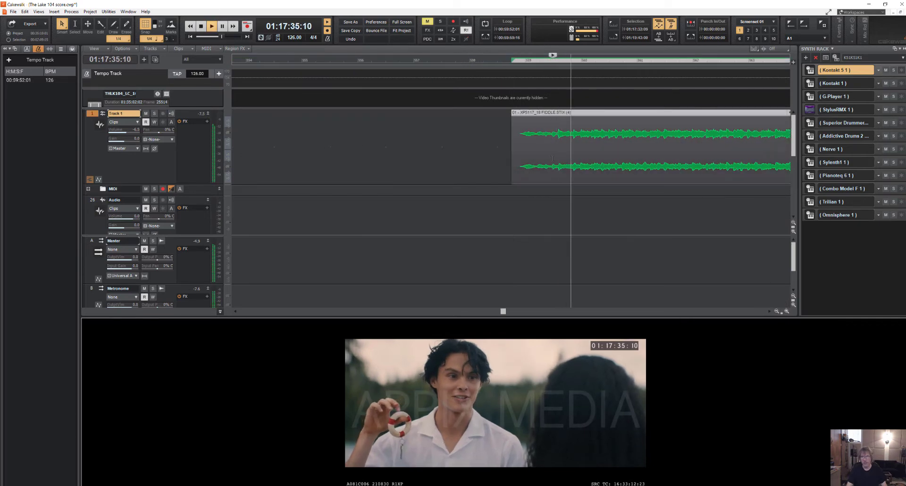
{"action": "key", "text": "space"}
{"action": "key", "text": "space"}
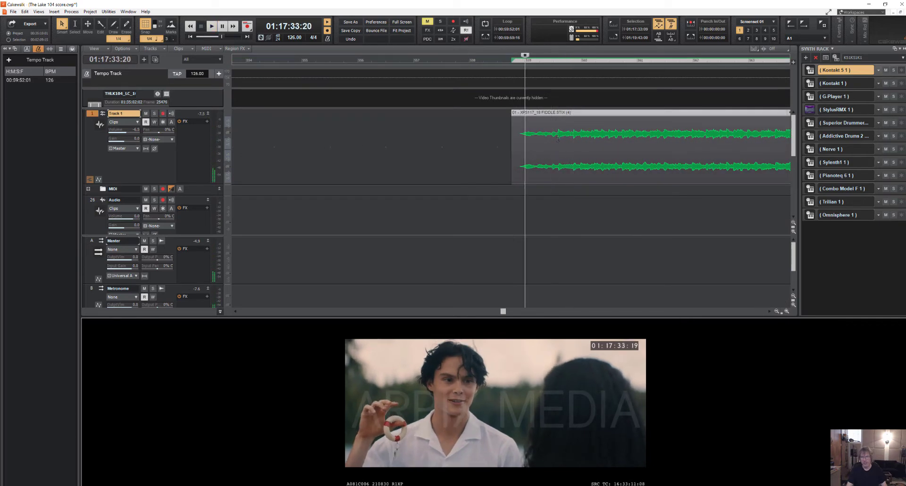
{"action": "key", "text": "space"}
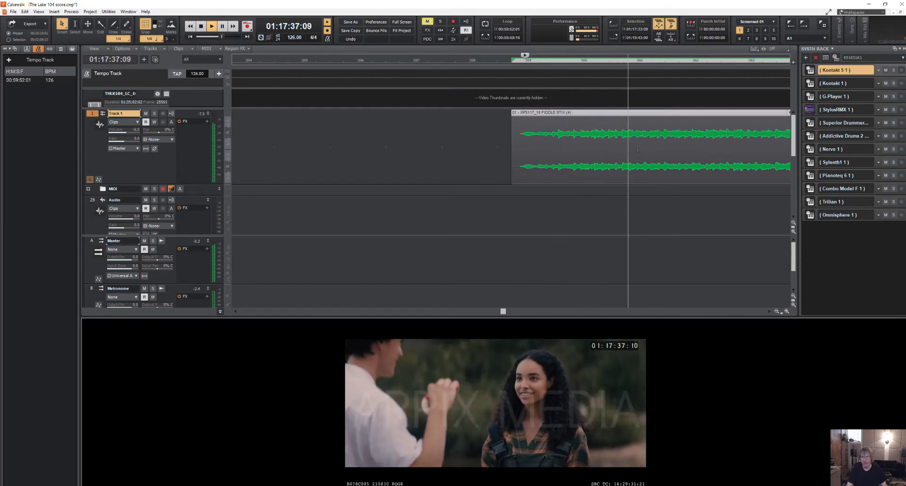
{"action": "key", "text": "space"}
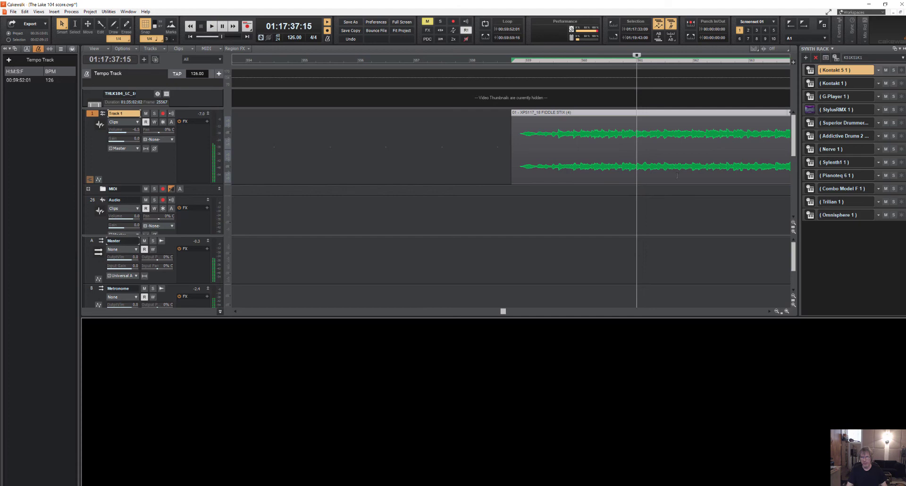
Zoom closer, replay the opening, and mark where the fiddle playing begins
{"action": "left_click", "coordinate": [779, 303]}
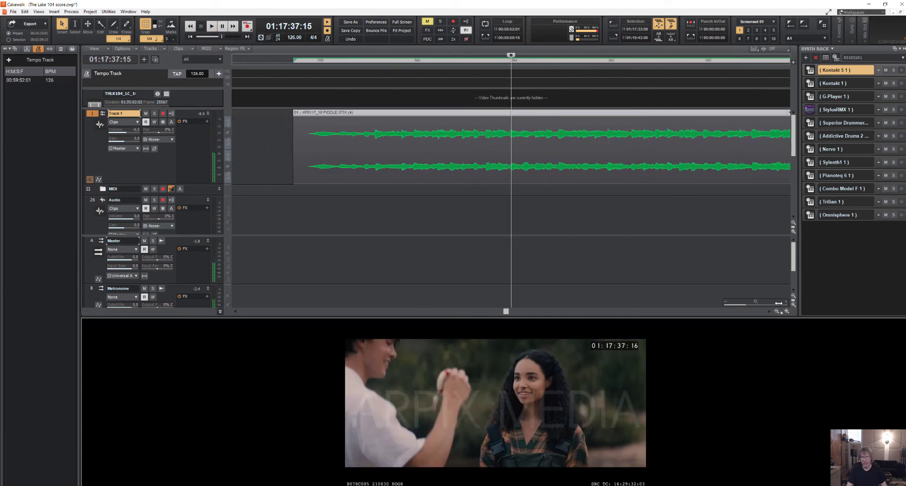
{"action": "key", "text": "space"}
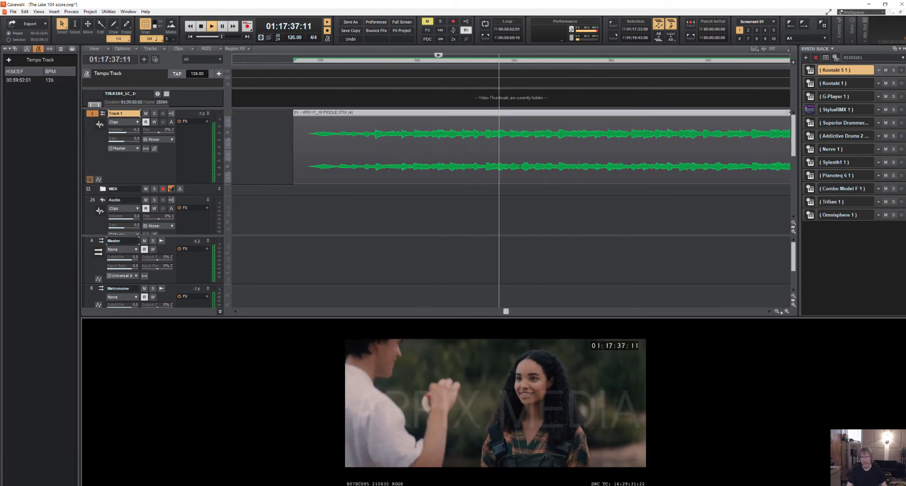
{"action": "key", "text": "space"}
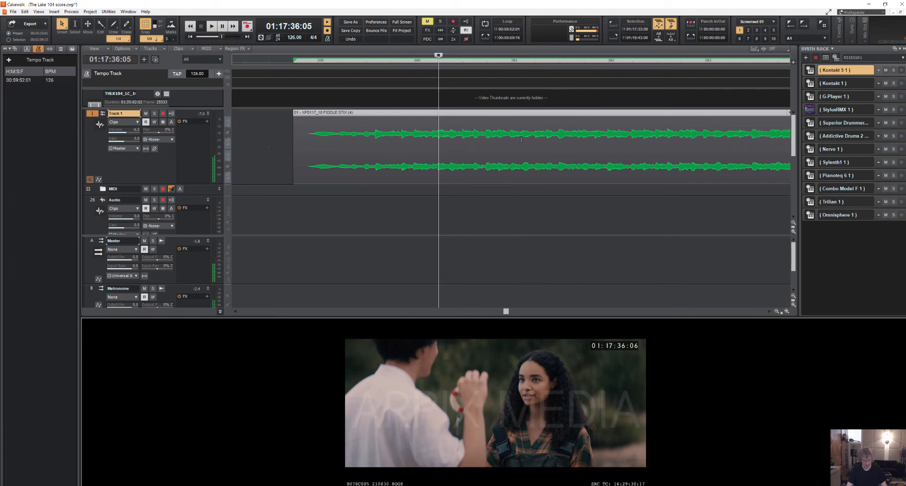
{"action": "left_click", "coordinate": [521, 139]}
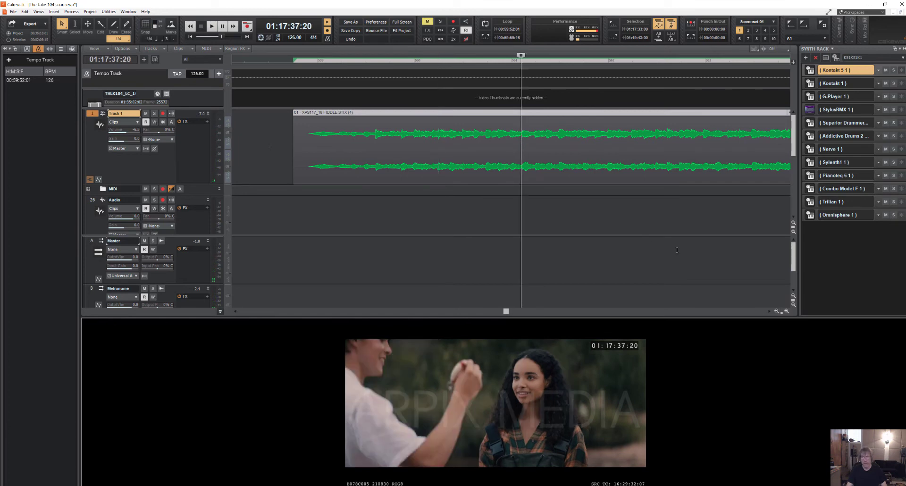
Split the clip at the first note and delete the empty part before it
{"action": "left_click", "coordinate": [786, 312]}
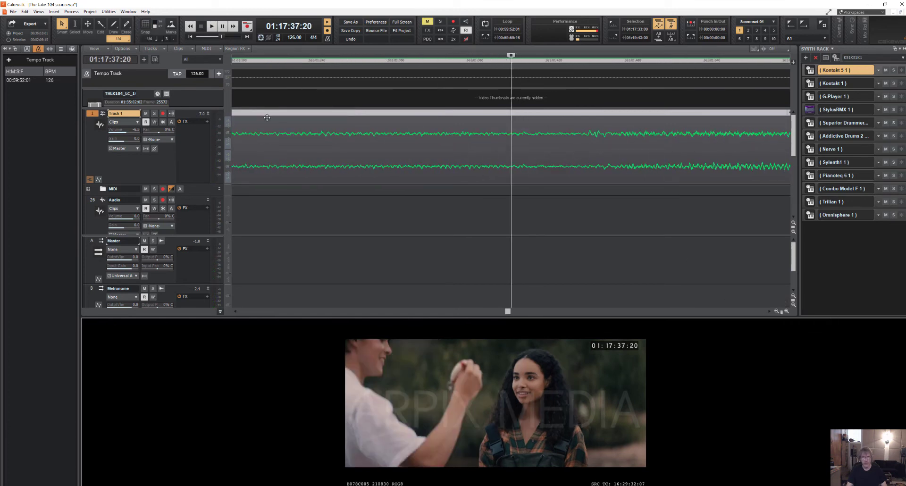
{"action": "left_click_drag", "start_coordinate": [228, 161], "coordinate": [232, 142]}
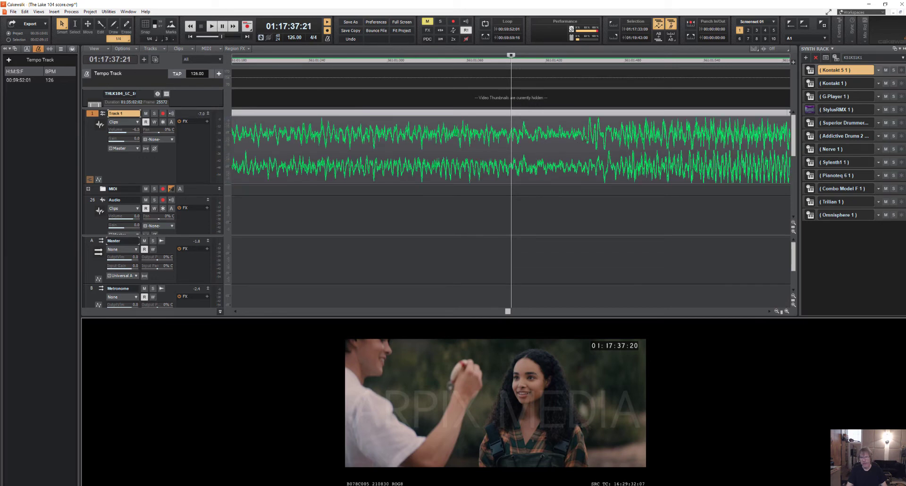
{"action": "left_click", "coordinate": [586, 138]}
{"action": "key", "text": "s"}
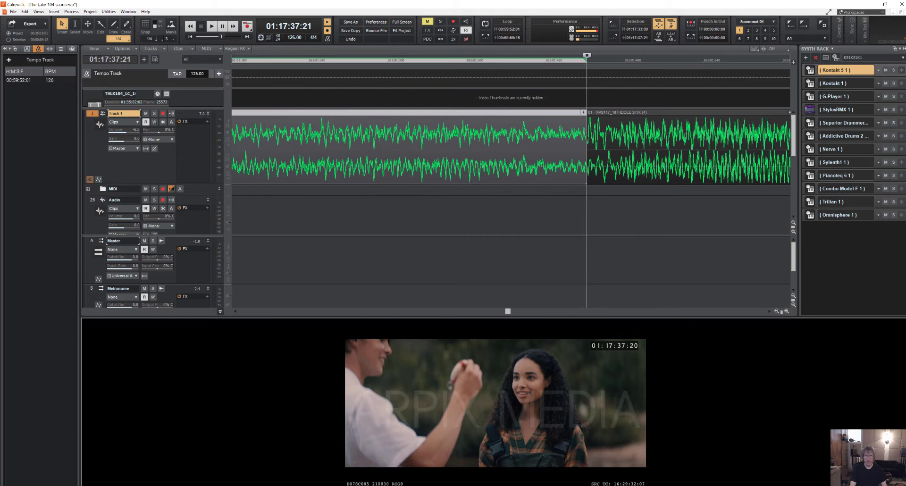
{"action": "key", "text": "Delete"}
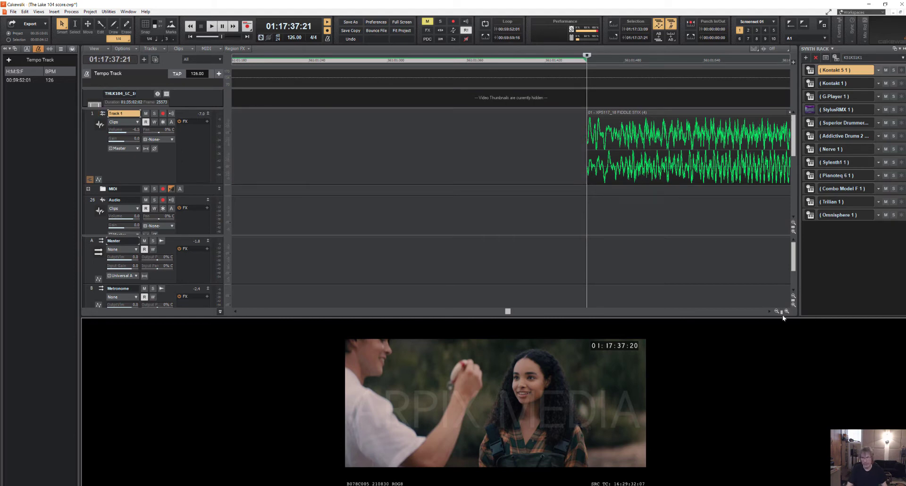
Cut the FIDDLE STIX clip and paste it with Snap on at bar 561, beat 1
{"action": "mouse_move", "coordinate": [782, 311]}
{"action": "left_mouse_down"}
{"action": "mouse_move", "coordinate": [748, 304]}
{"action": "mouse_move", "coordinate": [779, 303]}
{"action": "left_mouse_up"}
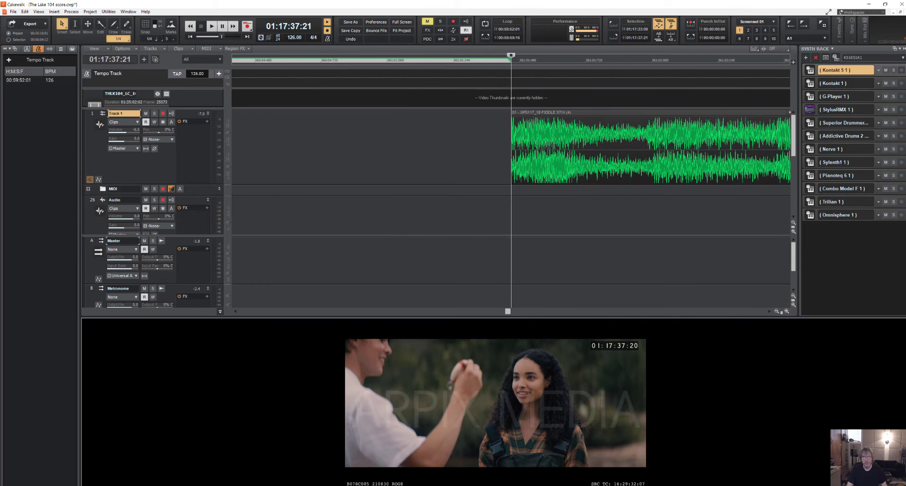
{"action": "left_click", "coordinate": [531, 144]}
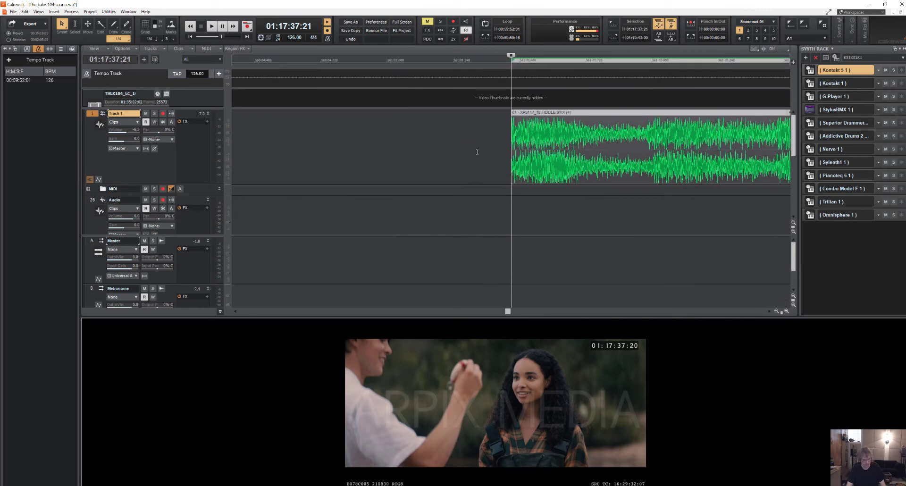
{"action": "key", "text": "Delete"}
{"action": "left_click", "coordinate": [146, 24]}
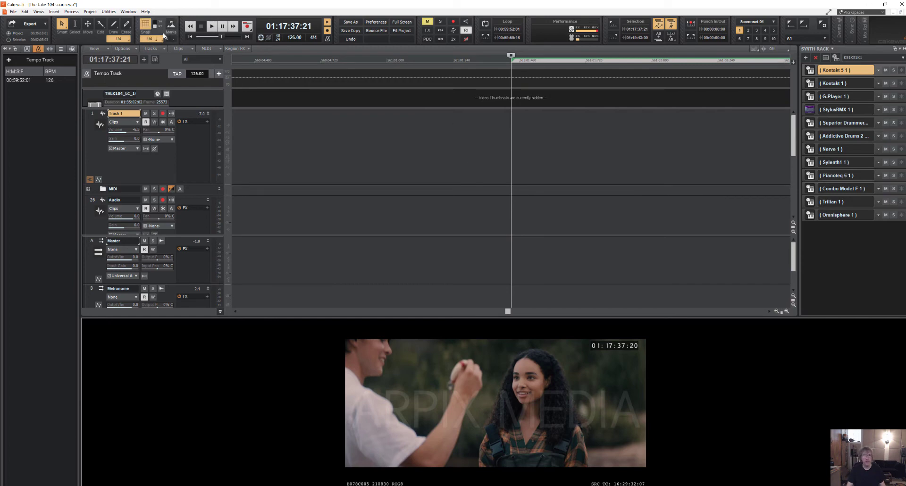
{"action": "left_click", "coordinate": [397, 130]}
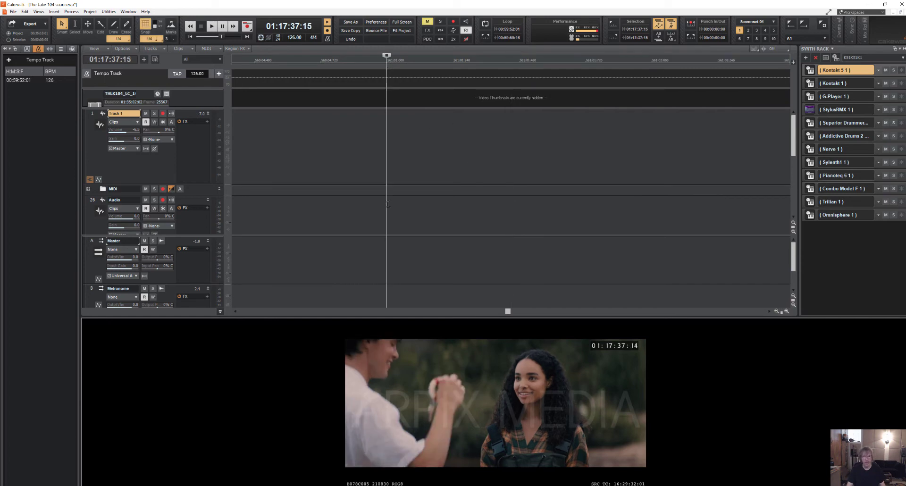
{"action": "key", "text": "ctrl+v"}
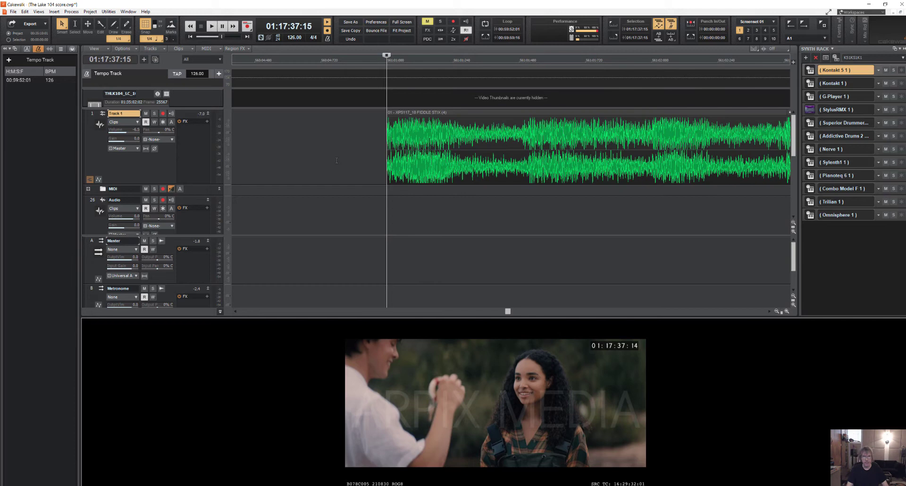
Convert the FIDDLE STIX clip's audio to tempo changes and confirm the dialog with OK
{"action": "left_click", "coordinate": [778, 312]}
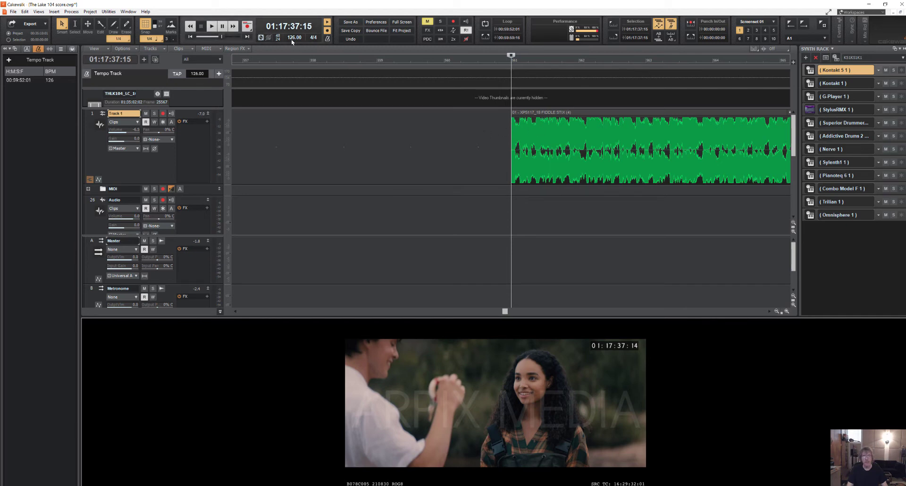
{"action": "left_click", "coordinate": [463, 144]}
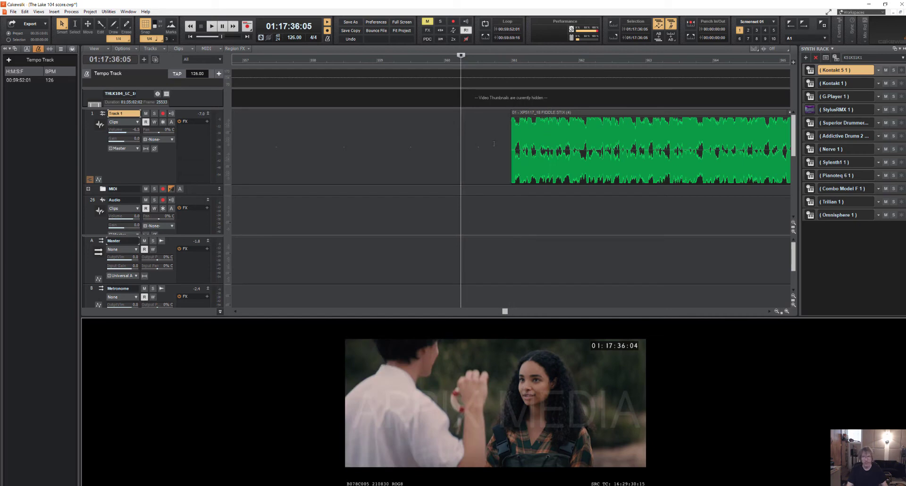
{"action": "left_click", "coordinate": [554, 114]}
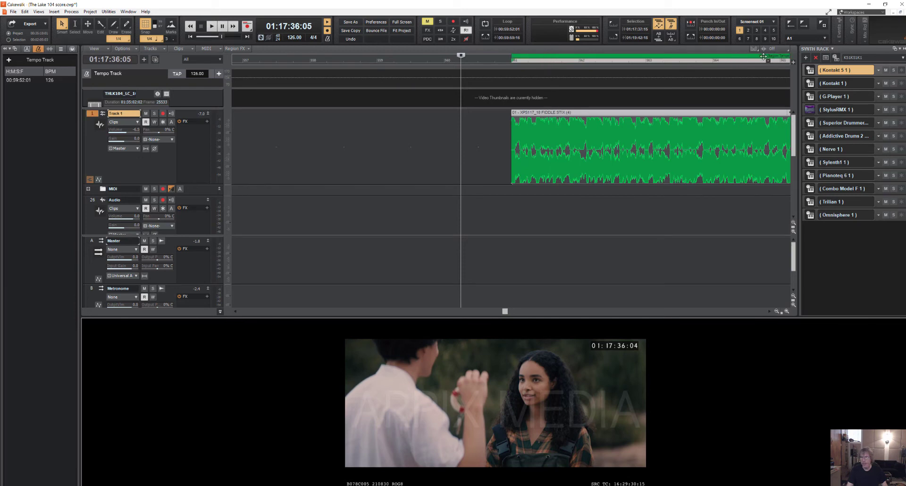
{"action": "left_click", "coordinate": [524, 59]}
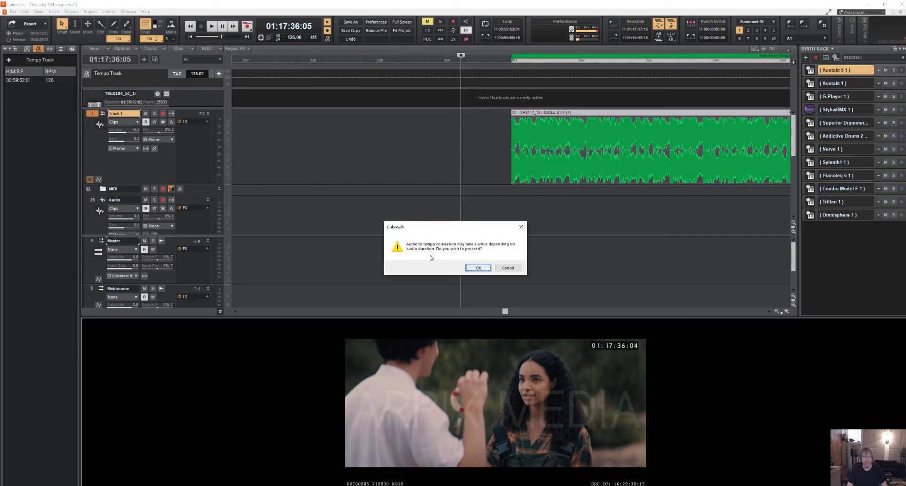
{"action": "left_click", "coordinate": [478, 268]}
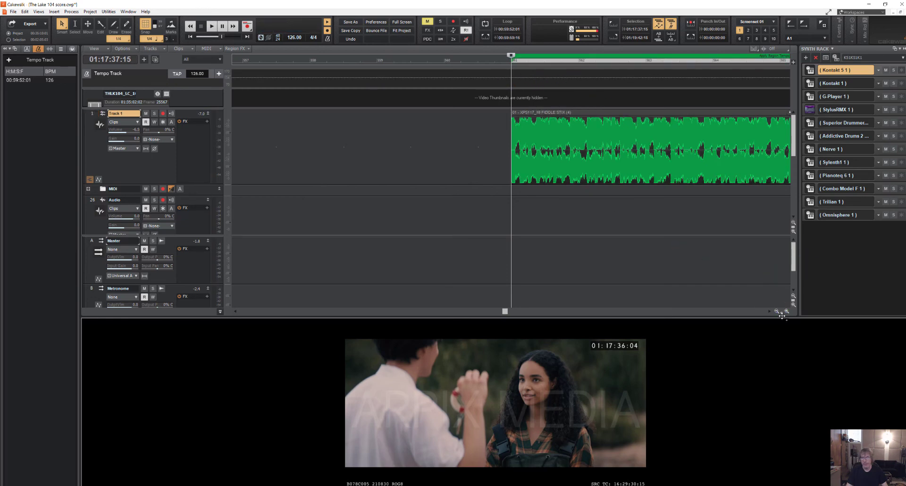
{"action": "left_click_drag", "start_coordinate": [741, 305], "coordinate": [731, 305]}
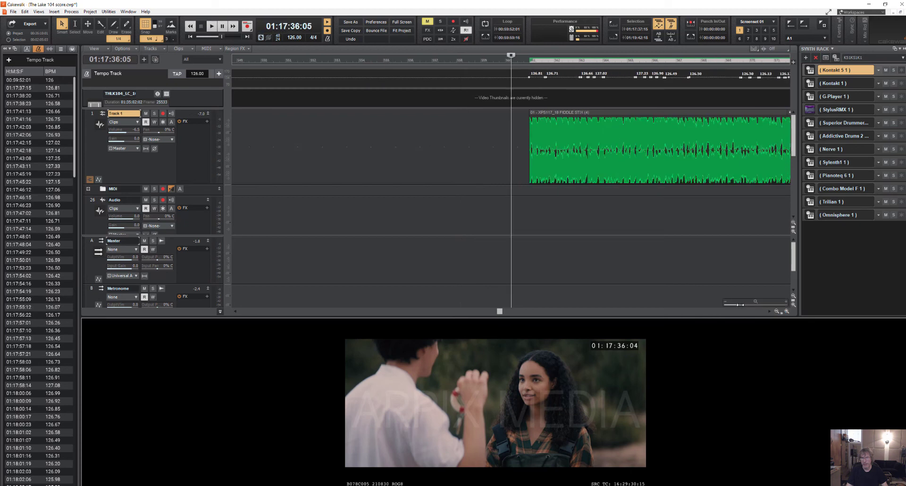
{"action": "left_click", "coordinate": [523, 132]}
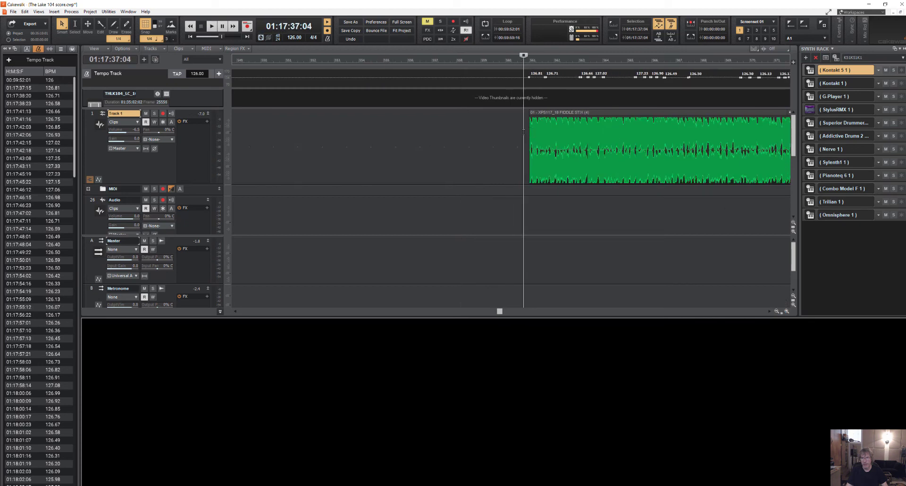
{"action": "key", "text": "space"}
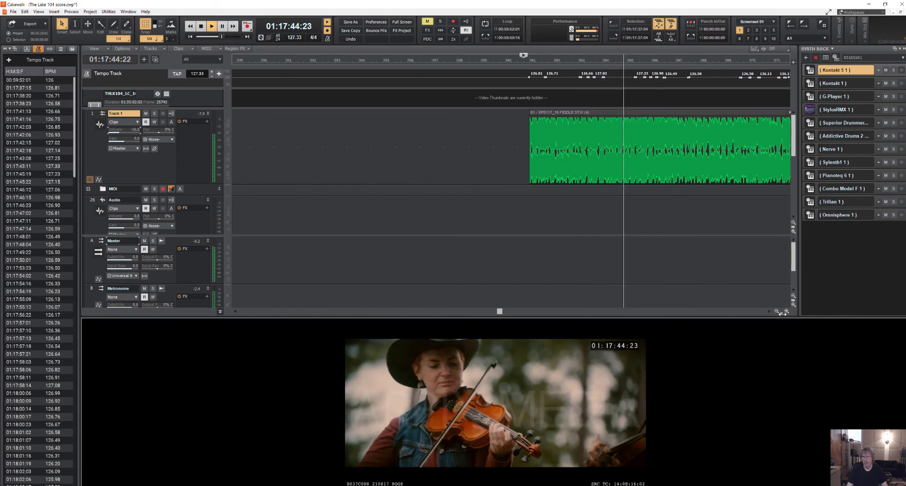
{"action": "left_click_drag", "start_coordinate": [755, 305], "coordinate": [732, 304]}
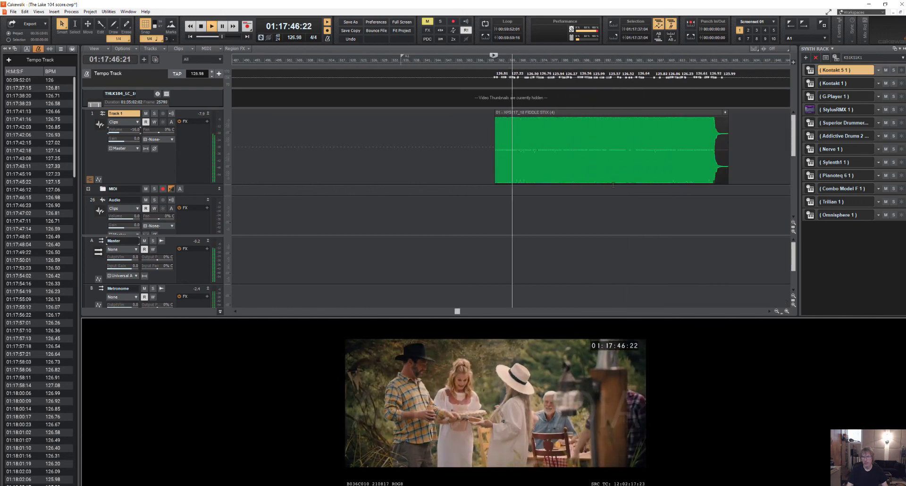
{"action": "key", "text": "space"}
{"action": "left_click", "coordinate": [594, 210]}
{"action": "key", "text": "space"}
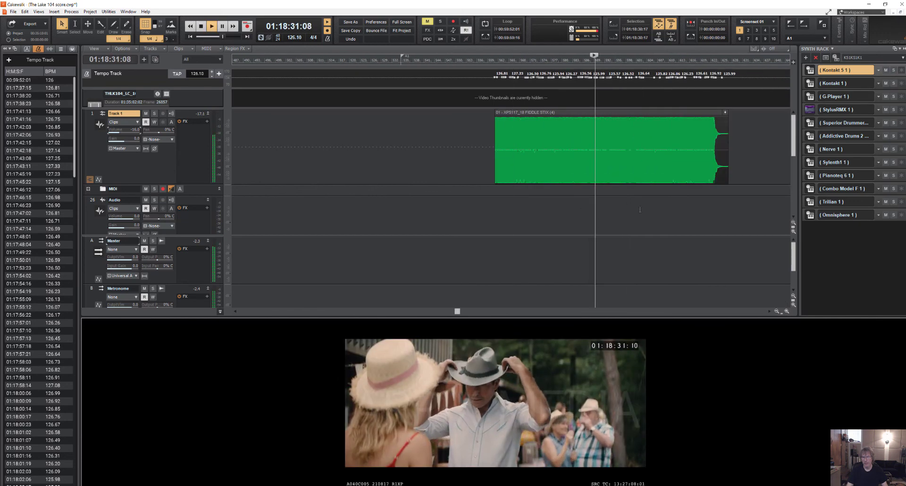
{"action": "left_click", "coordinate": [633, 210]}
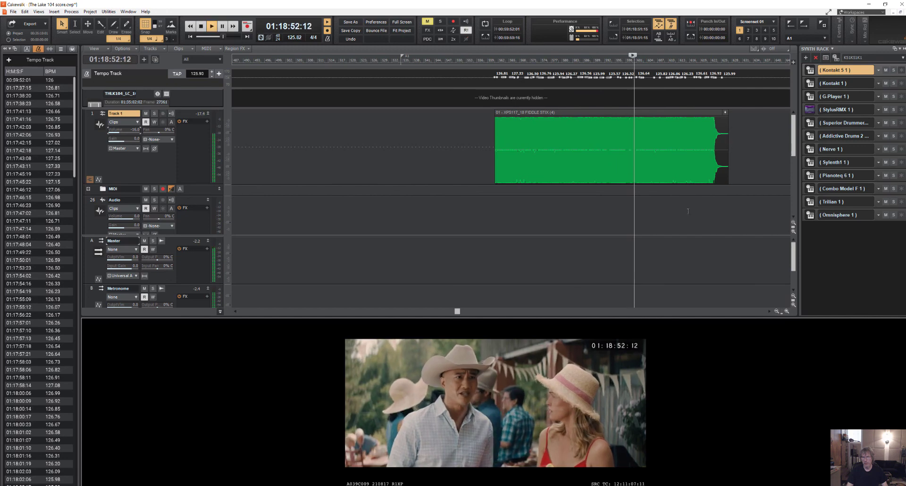
{"action": "left_click", "coordinate": [687, 212]}
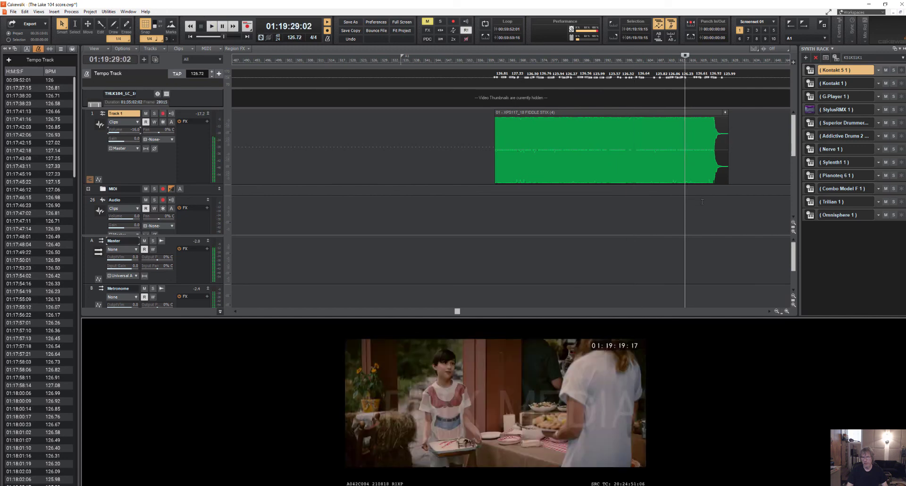
{"action": "left_click", "coordinate": [702, 204]}
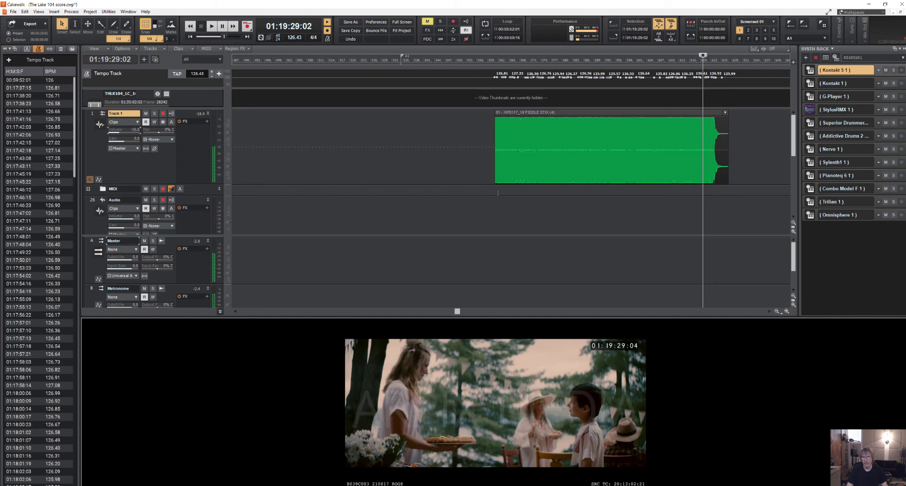
{"action": "key", "text": "space"}
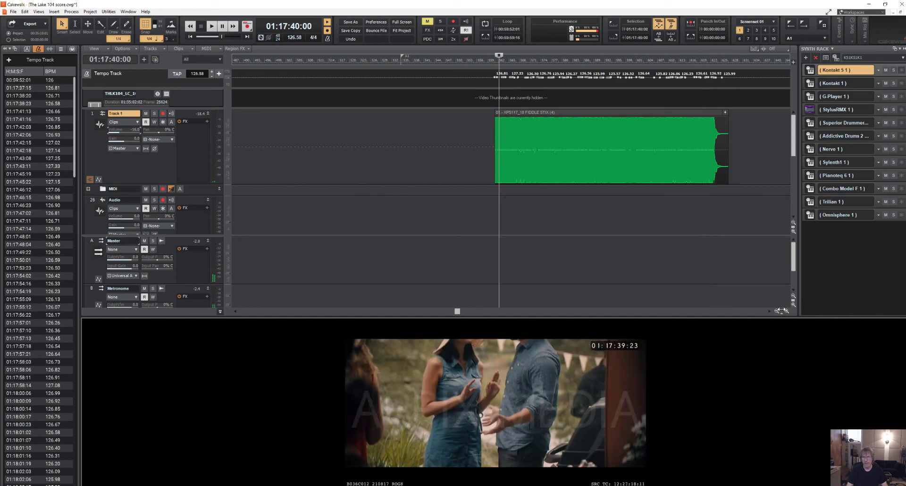
{"action": "left_click", "coordinate": [783, 309]}
Drag the clip's left edge earlier to reveal its lead-in, then audition from before it
{"action": "left_click", "coordinate": [382, 139]}
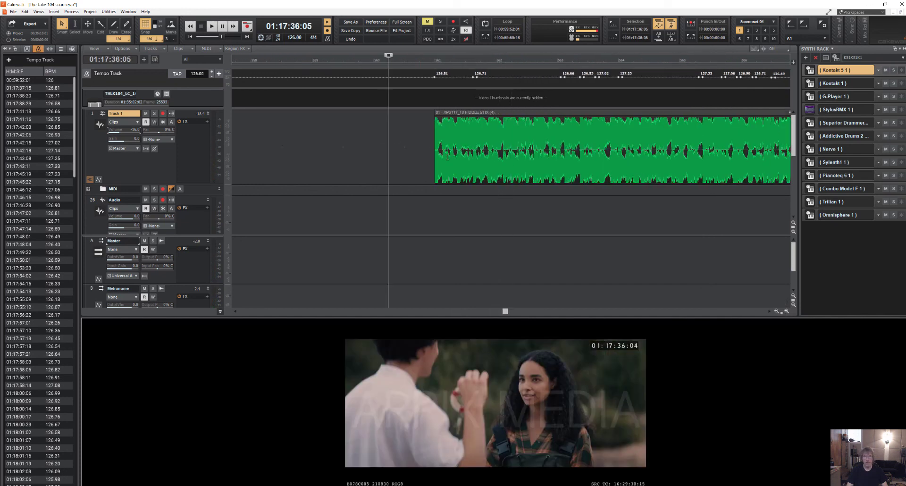
{"action": "left_click_drag", "start_coordinate": [433, 151], "coordinate": [272, 144]}
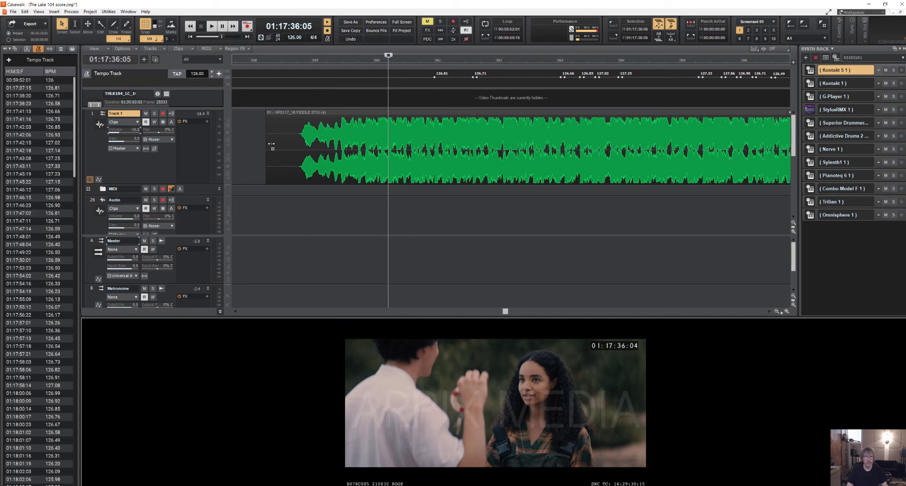
{"action": "left_click", "coordinate": [298, 199]}
{"action": "key", "text": "space"}
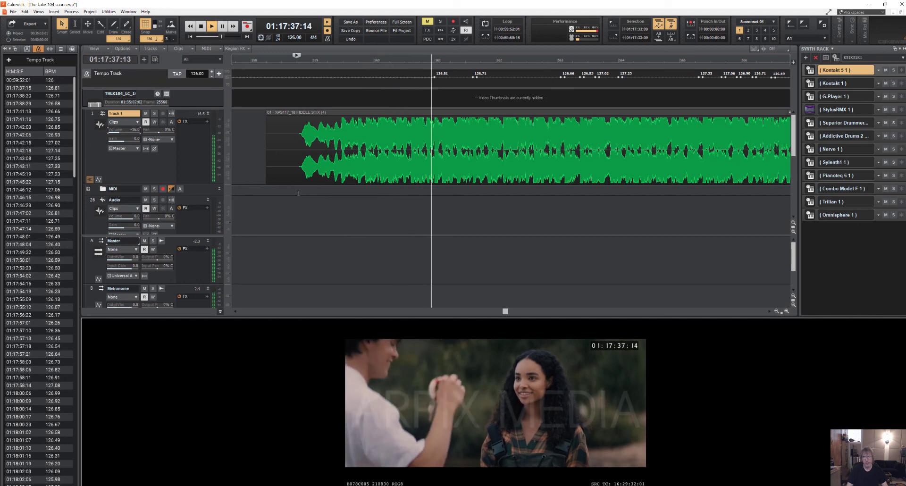
{"action": "key", "text": "space"}
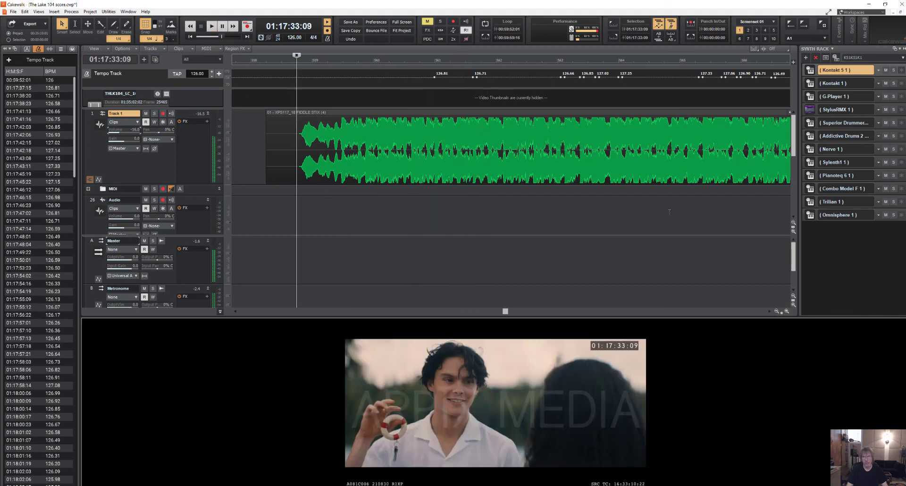